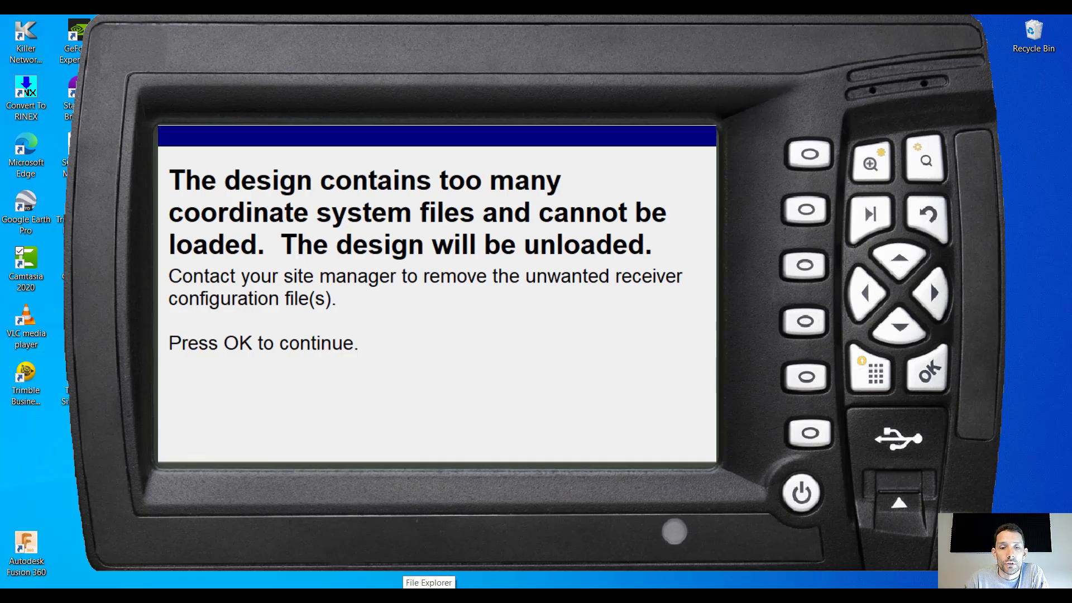
# Browse to the MCGData-CB460-trmb_(V12.70) folder on Local Disk (C:) in a new File Explorer window
pyautogui.click(429, 590)
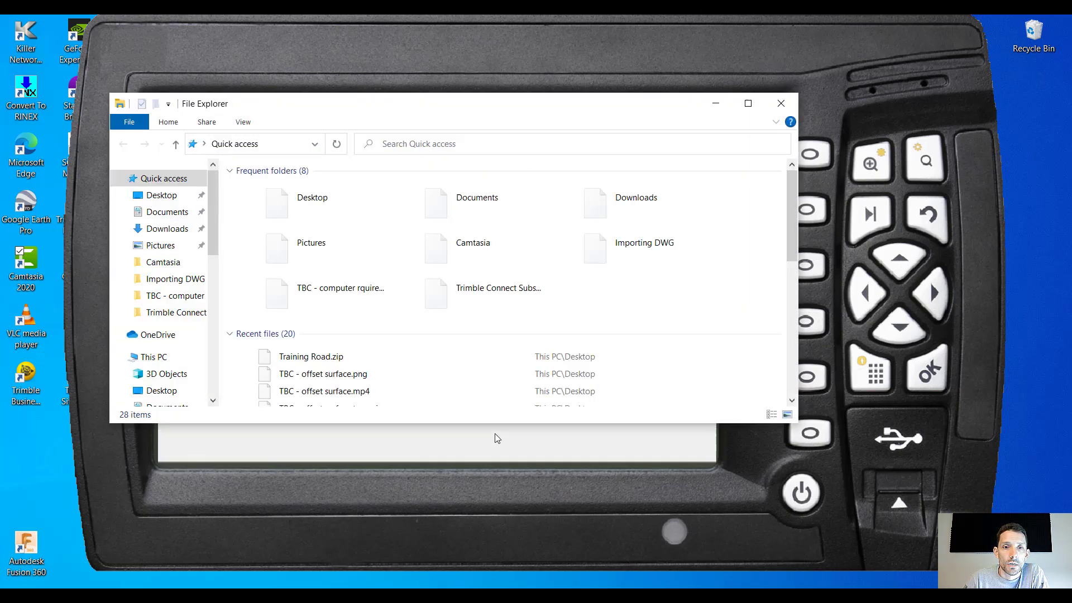
pyautogui.moveTo(495, 107); pyautogui.dragTo(649, 107)
pyautogui.moveTo(318, 295)
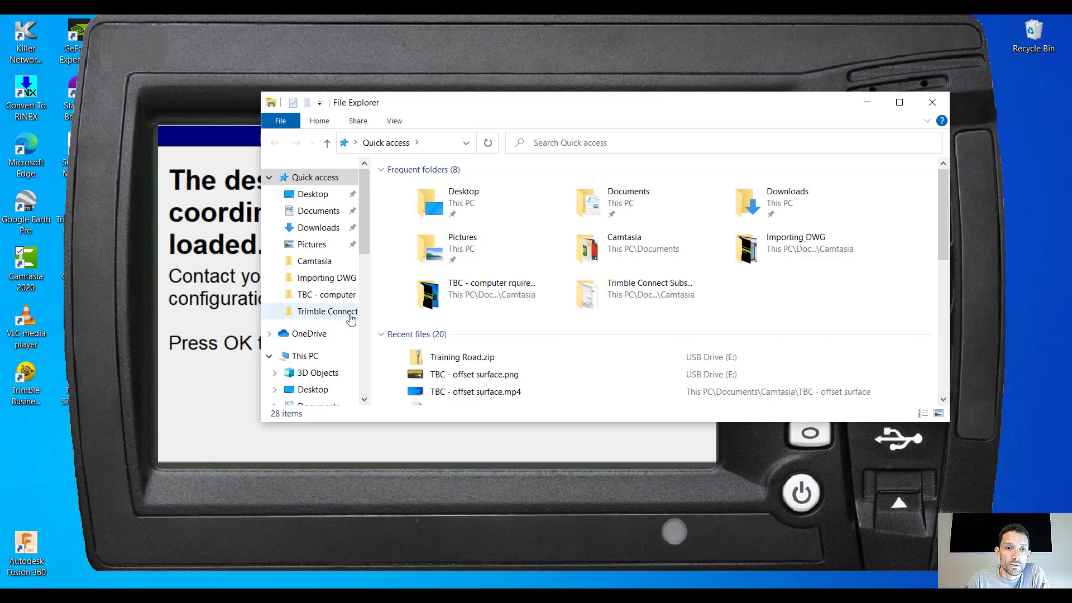
pyautogui.scroll(-3, 331, 295)
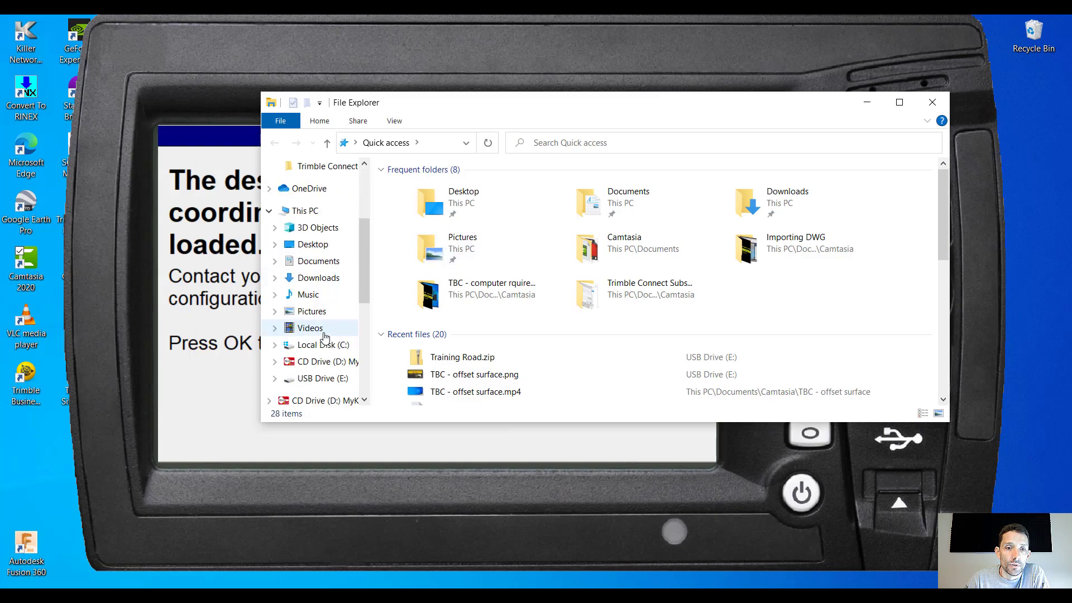
pyautogui.scroll(-2, 334, 285)
pyautogui.click(333, 254)
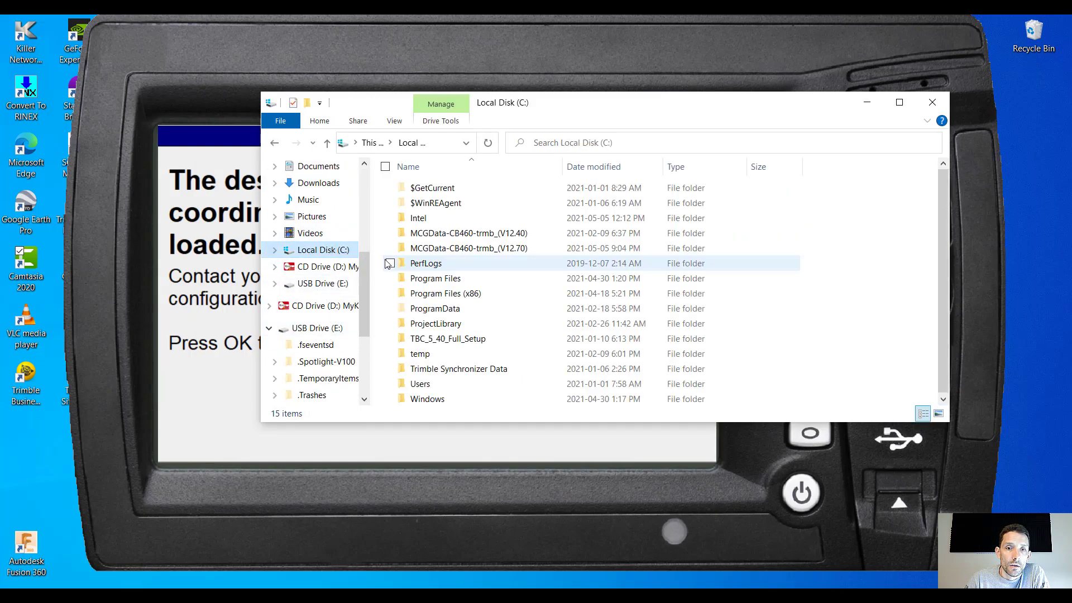
pyautogui.doubleClick(479, 248)
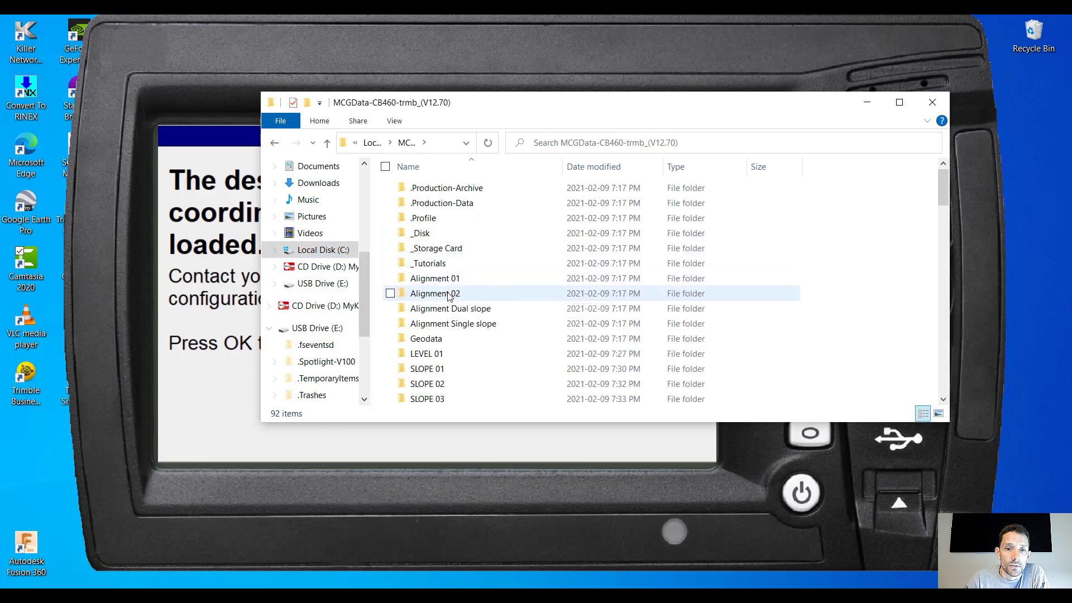
pyautogui.scroll(-4, 448, 294)
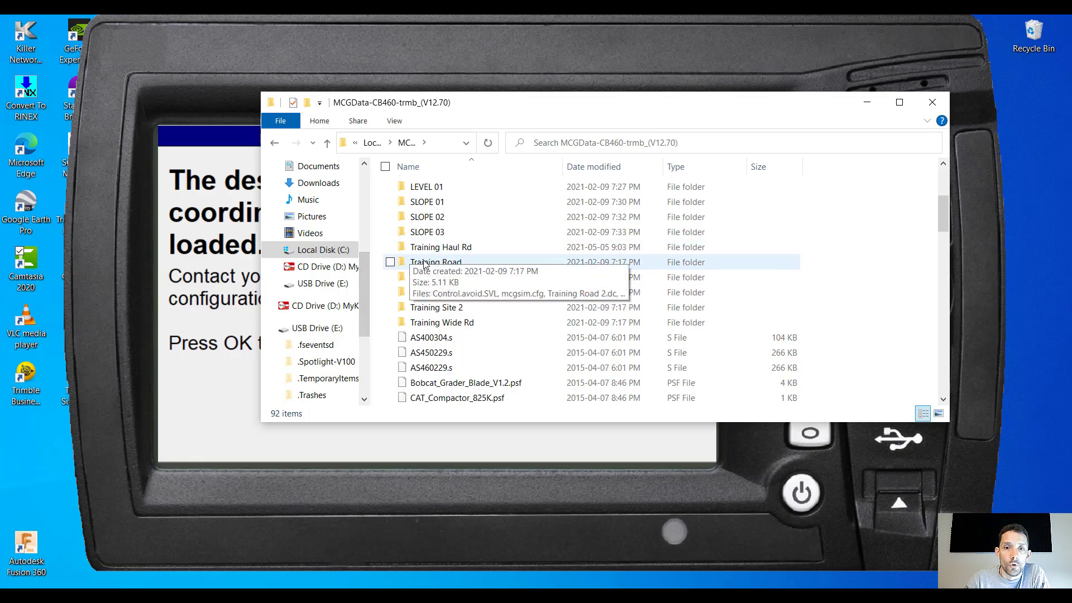
# Enter the Training Road Test folder and cancel the insert-disk prompt to view its nine files
pyautogui.click(459, 279)
pyautogui.doubleClick(459, 279)
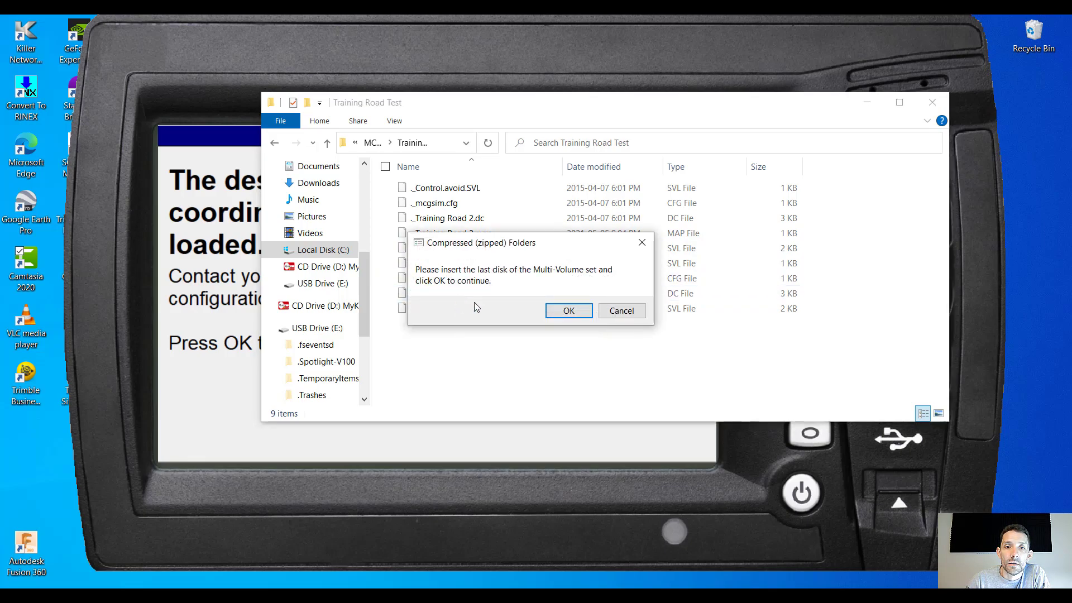
pyautogui.click(634, 311)
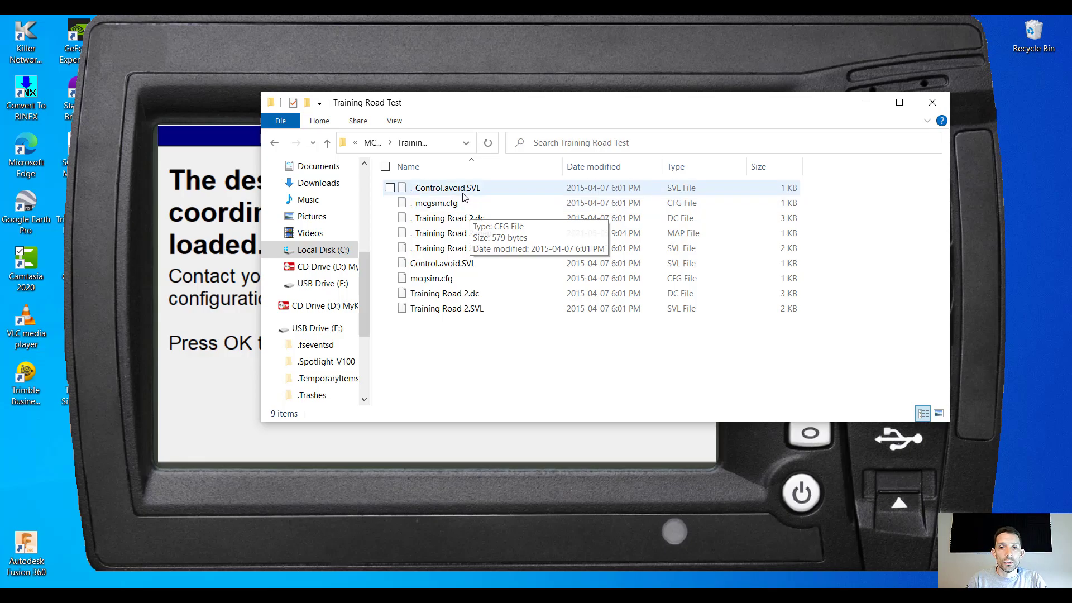
# Delete the five ._ duplicate files, retrying while one is reported in use by the simulator
pyautogui.keyDown('shift'); pyautogui.click(442, 249); pyautogui.keyUp('shift')
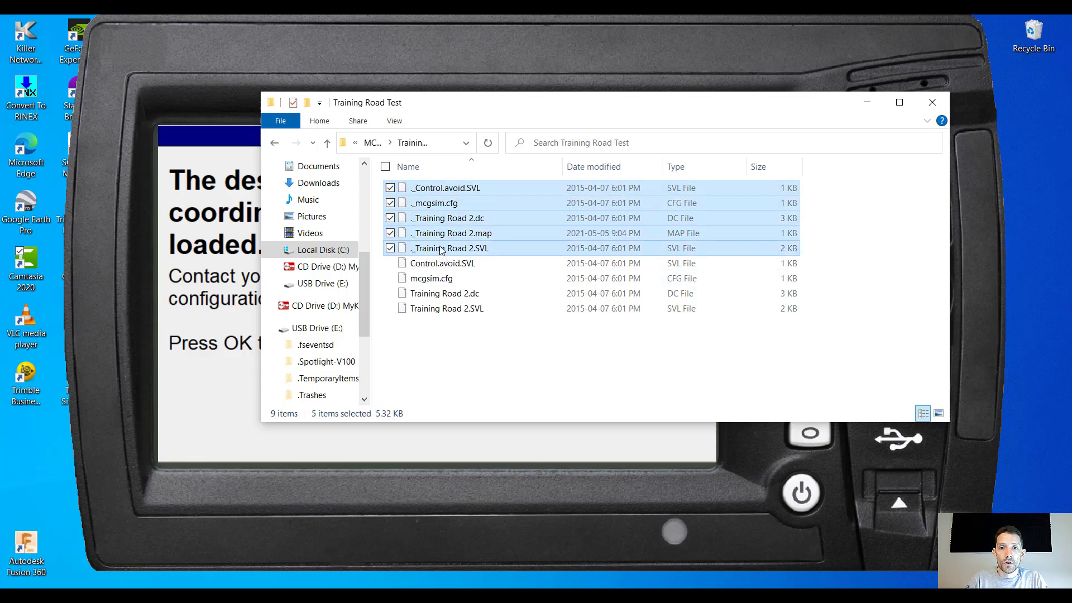
pyautogui.rightClick(442, 251)
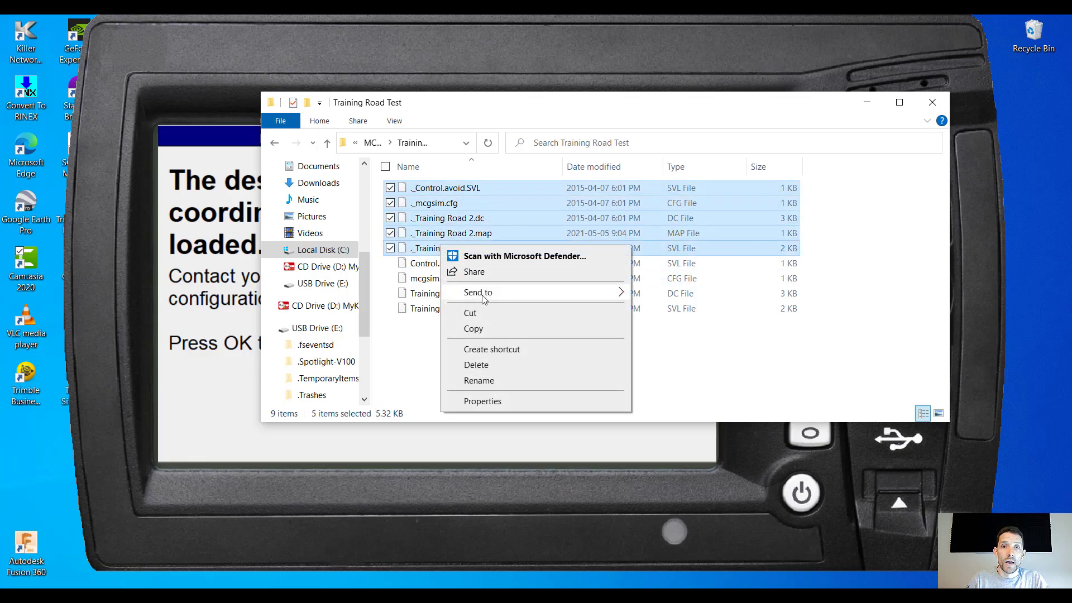
pyautogui.click(502, 366)
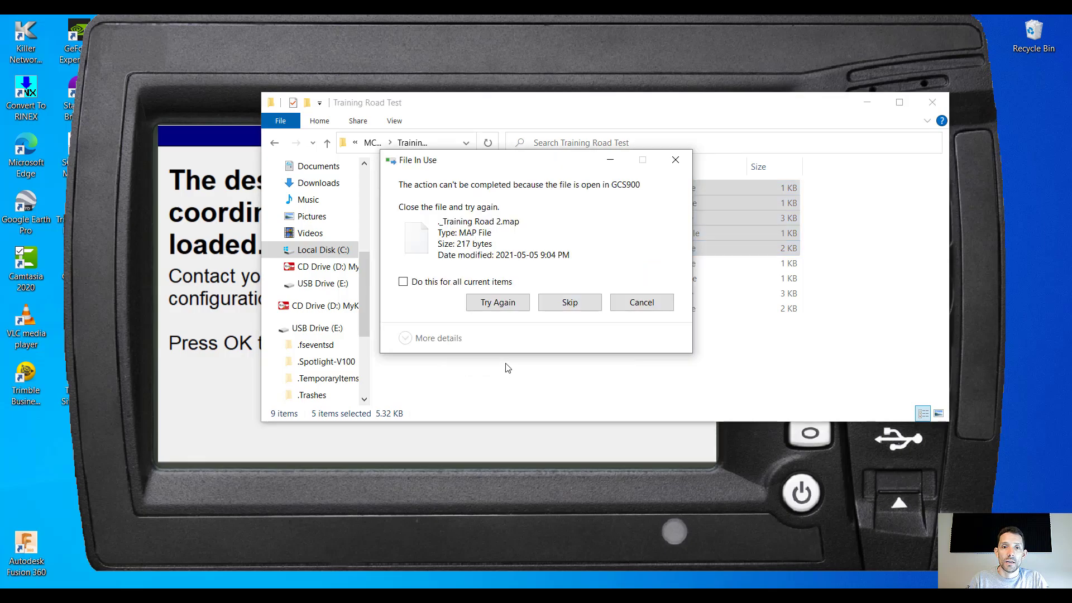
pyautogui.click(499, 300)
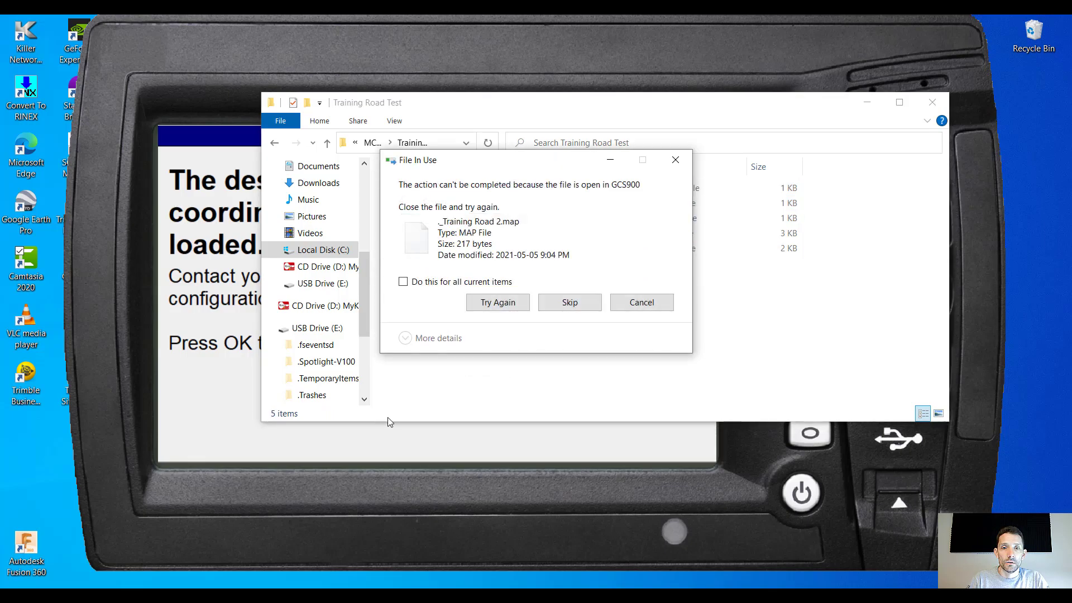
pyautogui.click(487, 305)
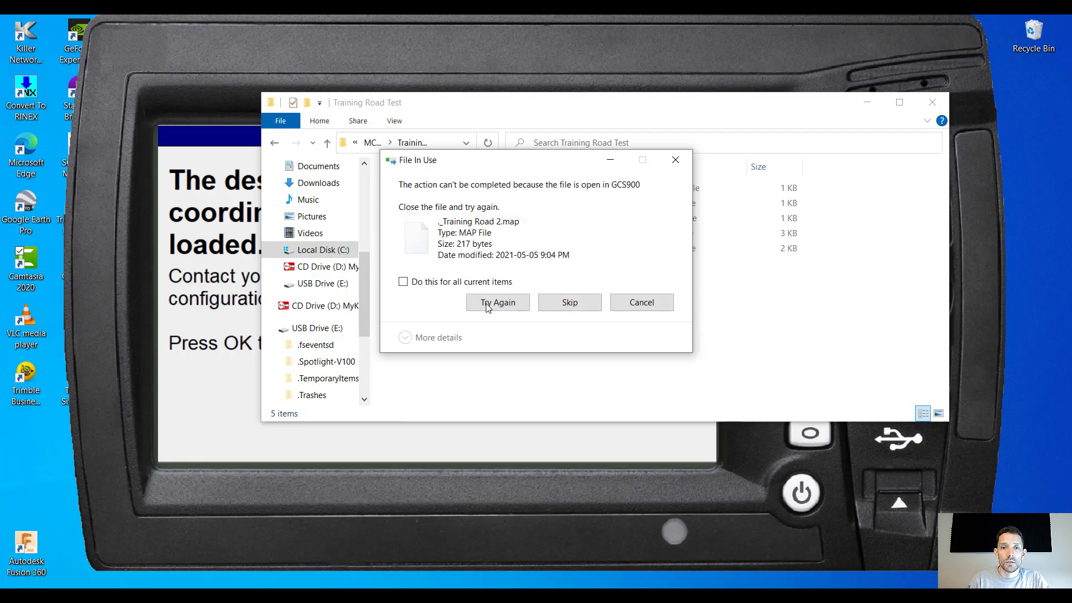
pyautogui.click(488, 308)
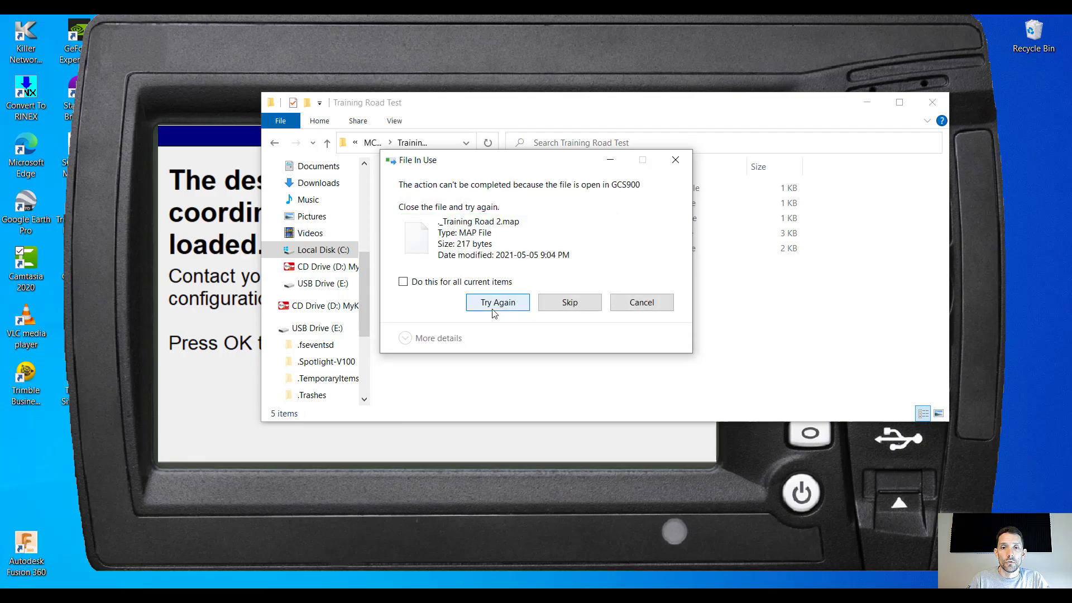
pyautogui.click(493, 310)
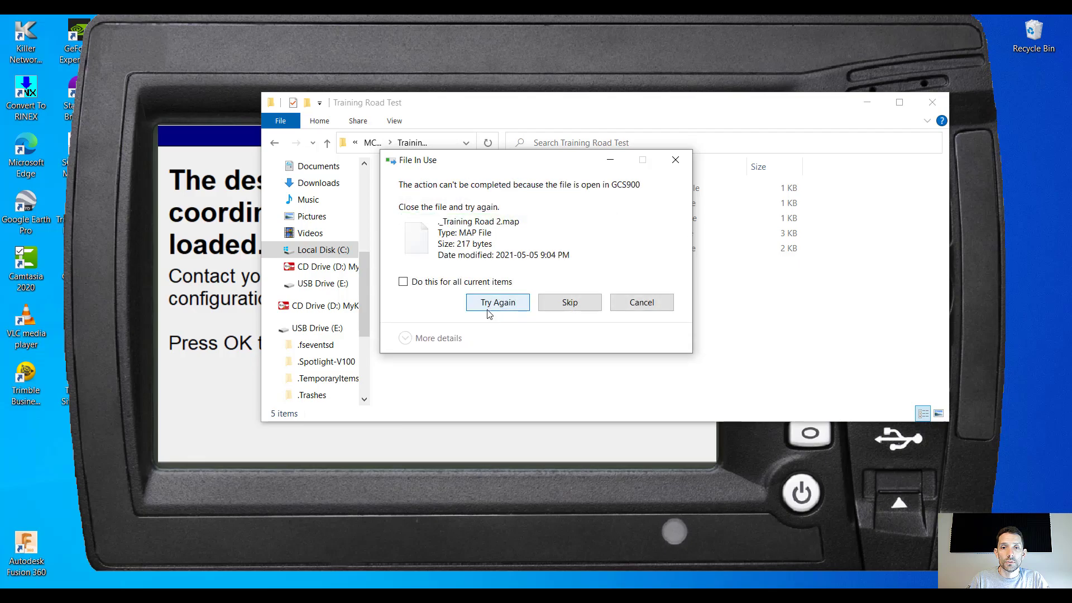
# Acknowledge the design and avoidance zone unloaded messages in GCS900, then complete the deletion leaving four design files
pyautogui.click(230, 318)
pyautogui.click(921, 382)
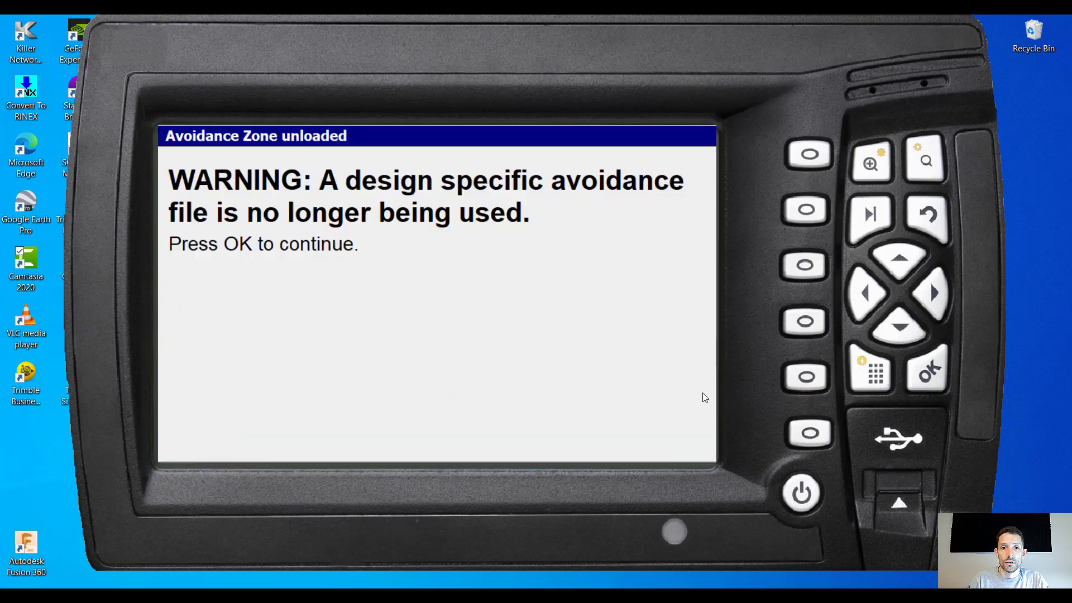
pyautogui.click(925, 373)
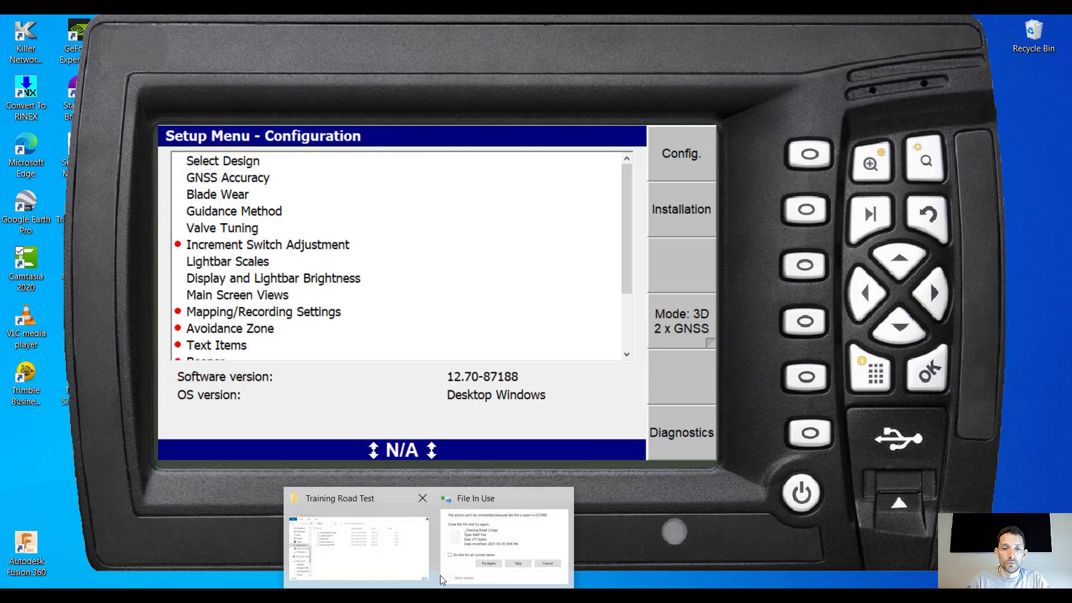
pyautogui.click(474, 557)
pyautogui.click(498, 303)
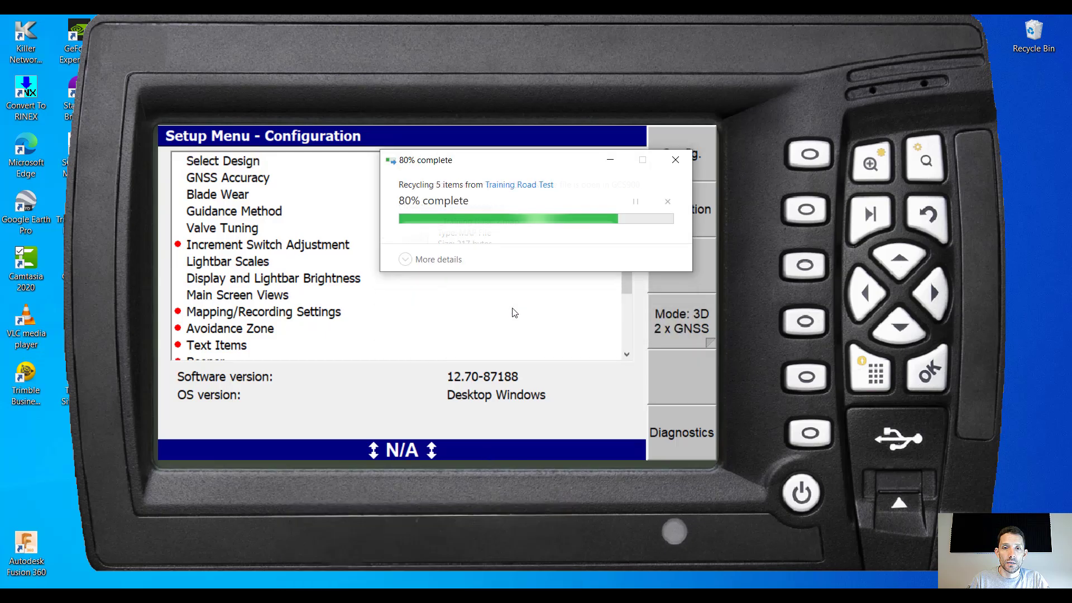
pyautogui.click(469, 582)
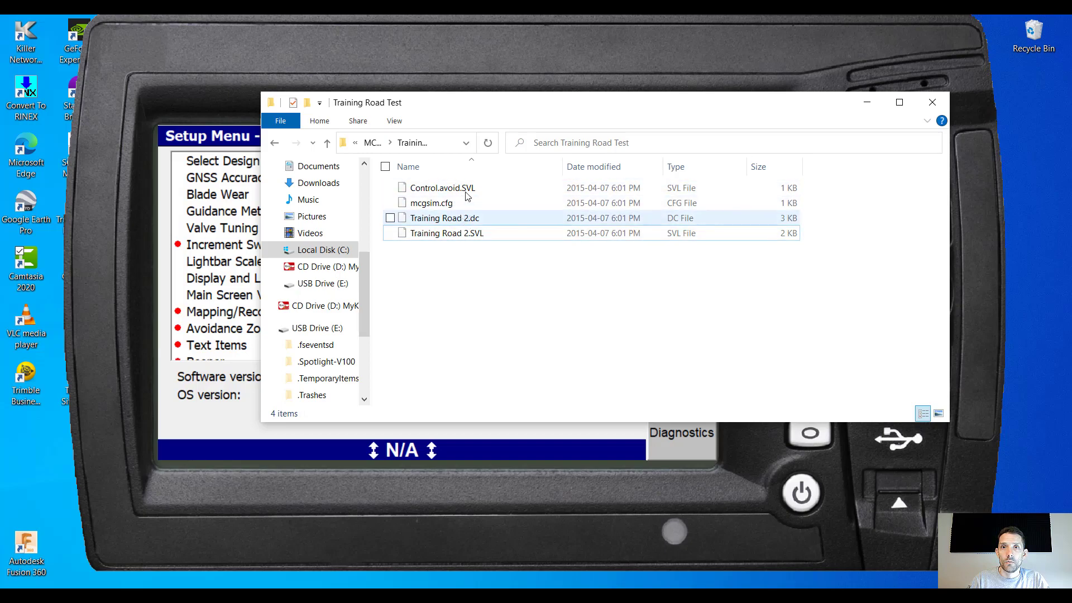
pyautogui.click(480, 229)
# Load Training Road Test from Select Design and acknowledge its Avoidance Zone loaded warning
pyautogui.click(317, 62)
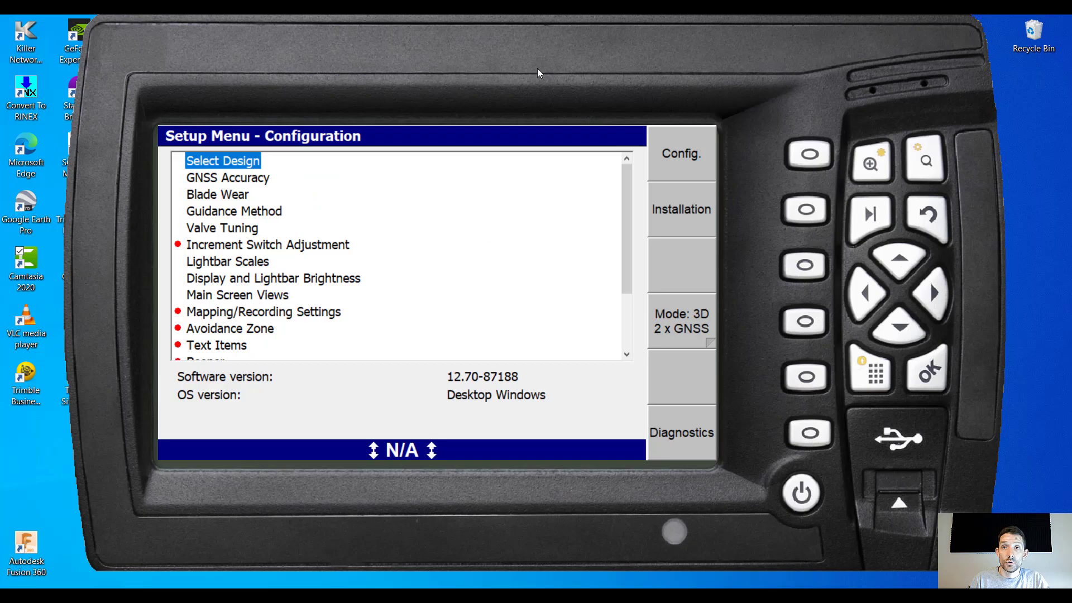
pyautogui.click(926, 372)
pyautogui.click(252, 295)
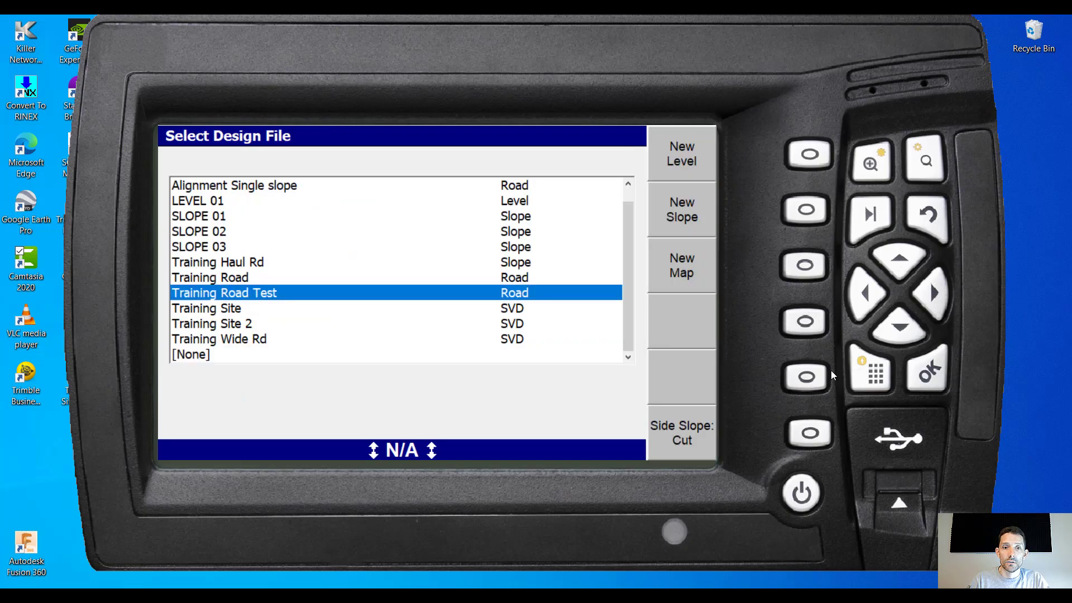
pyautogui.click(929, 372)
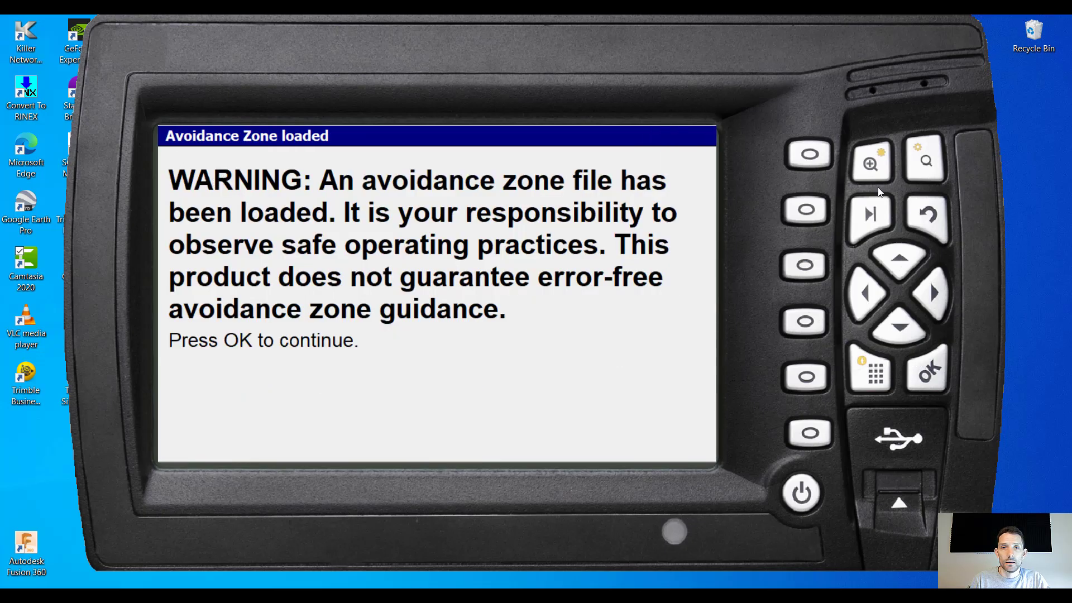
pyautogui.click(937, 373)
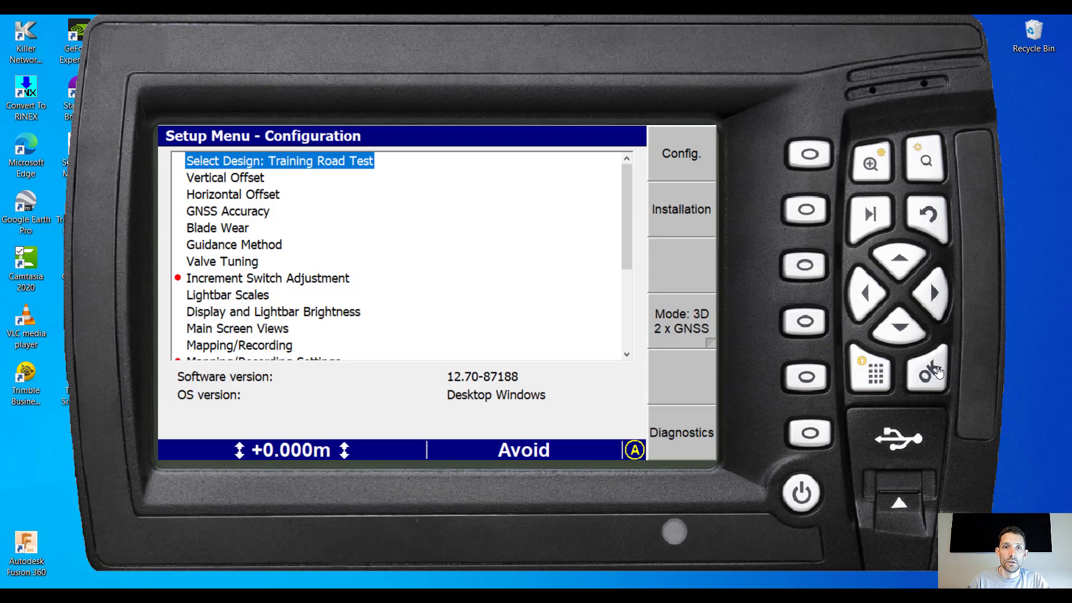